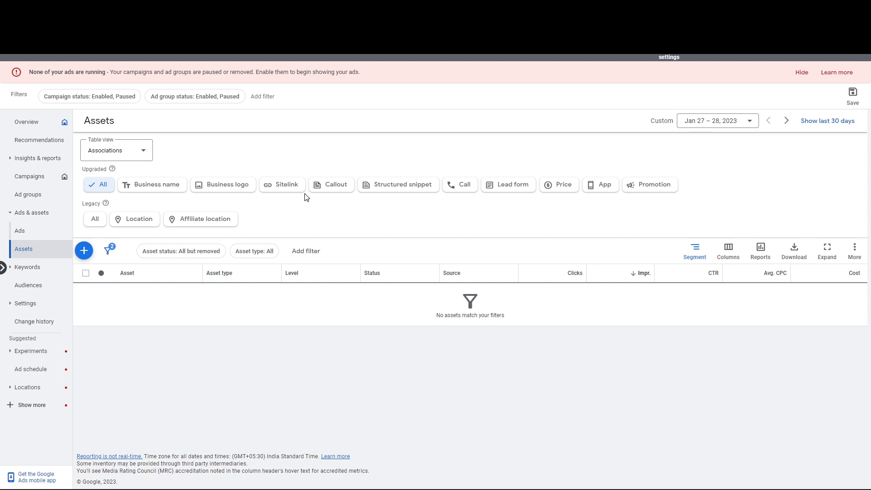
Filter the assets to sitelinks and open a new account-level sitelink form at Sitelink 1's text
left_click(281, 185)
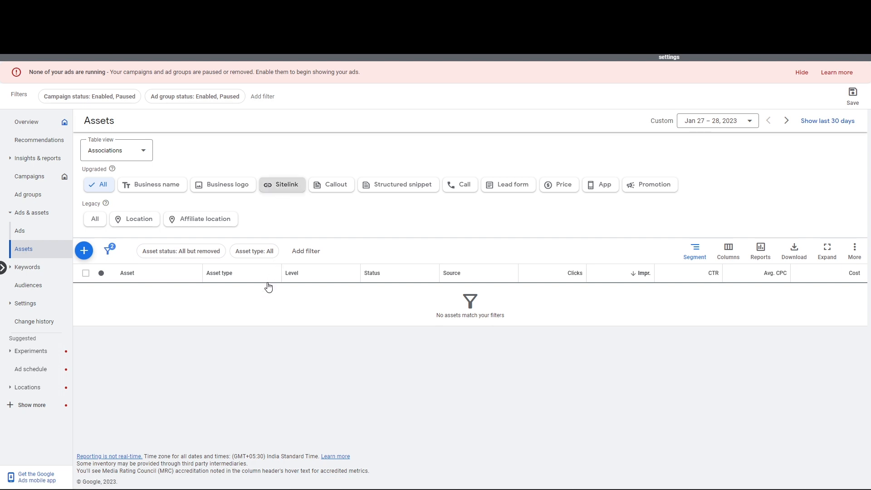
left_click(89, 251)
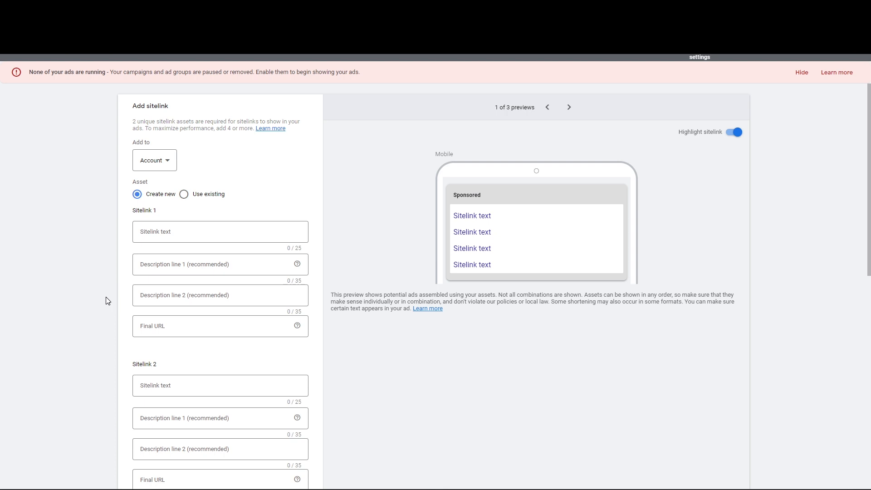
left_click(204, 228)
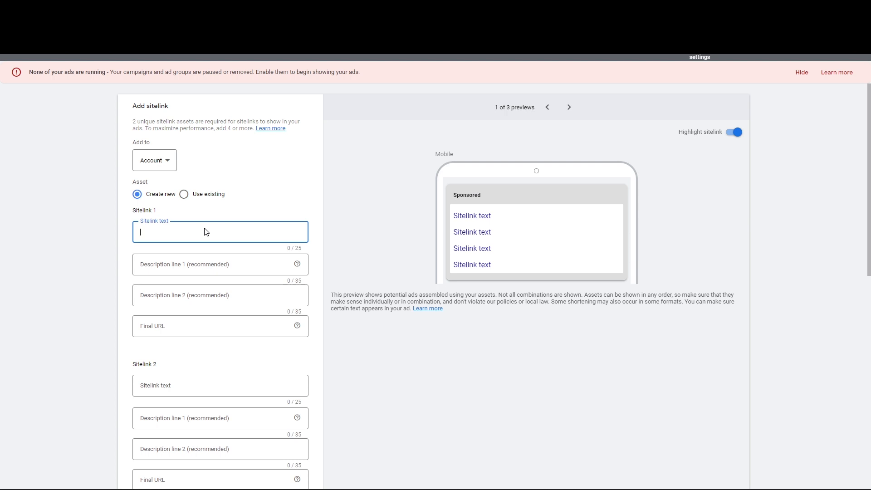
Enter 'Call For A Free Edtimate' as Sitelink 1's text, leaving its description and URL empty
type("Call For a A Free Edtio")
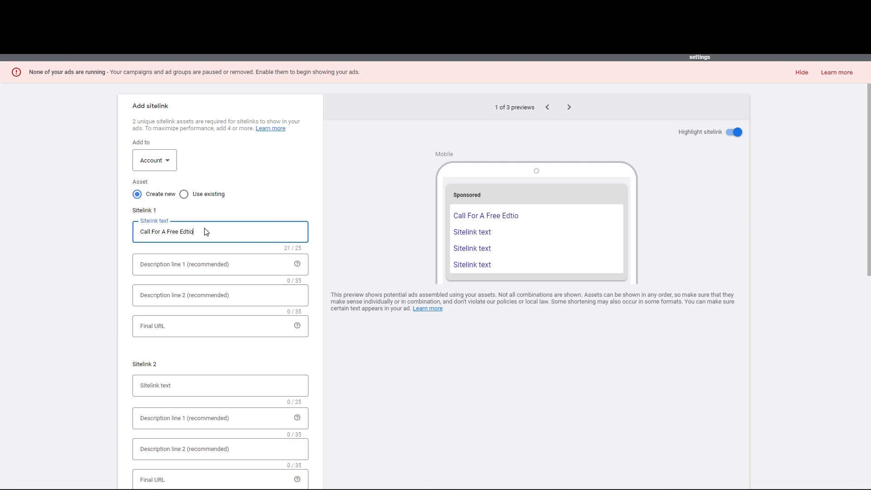
key("BackSpace")
type("mate")
left_click(235, 264)
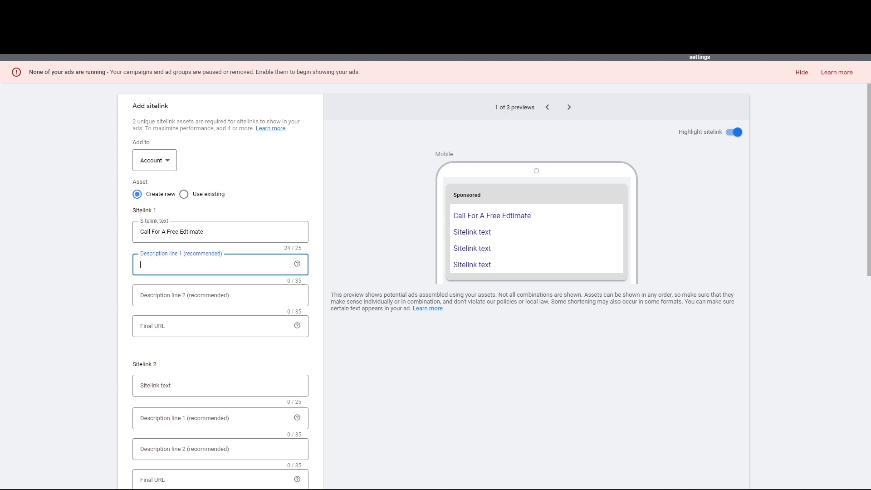
left_click(211, 333)
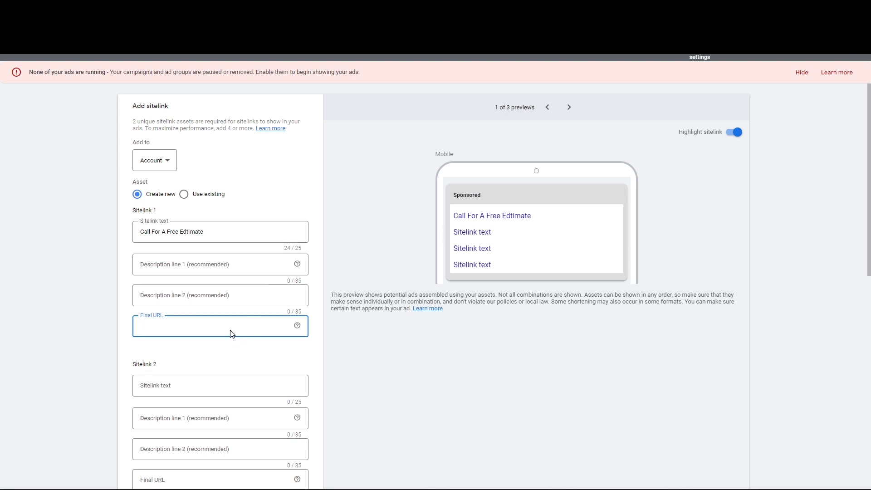
scroll(232, 333, "down", 2)
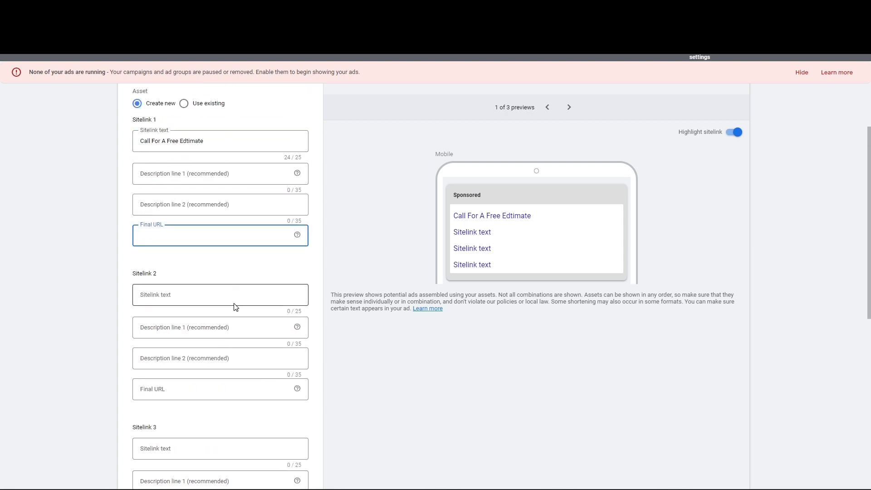
Enter 'Floor Plan Change' as Sitelink 2's text
left_click(220, 295)
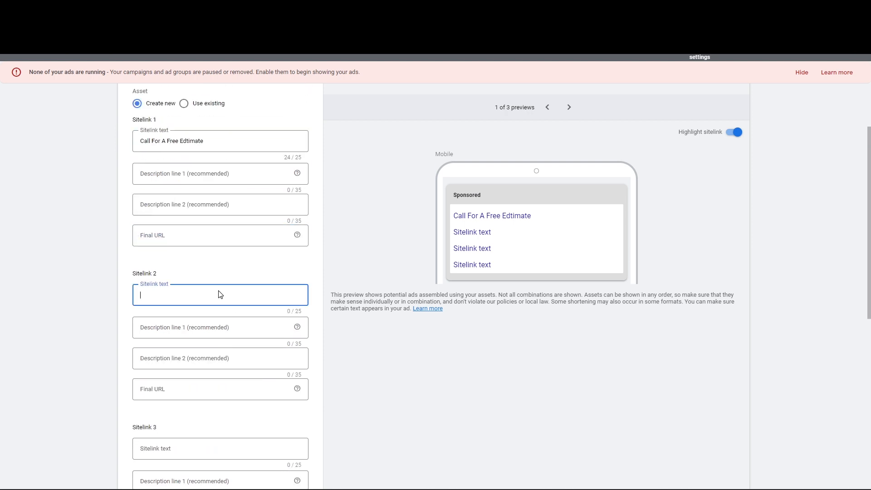
type("Floor Change")
left_click(153, 296)
type("Plan")
left_click(189, 388)
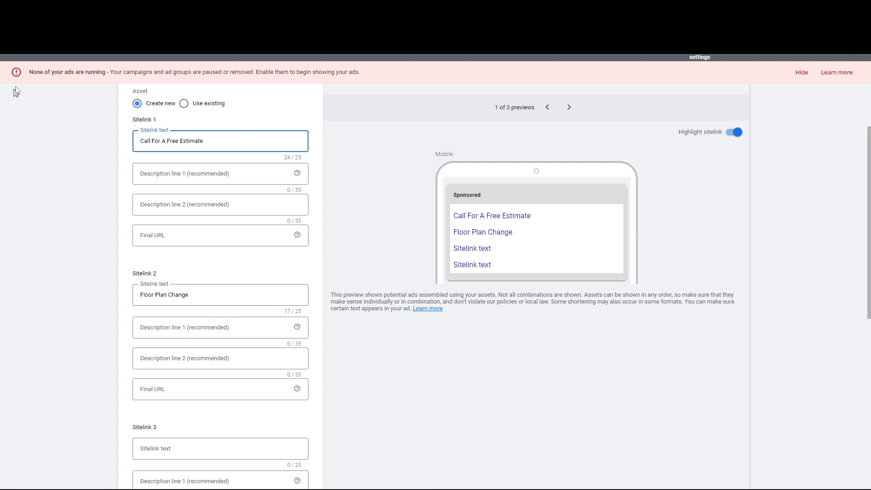
Leave the sitelink editor without saving, returning to the empty Assets list
scroll(337, 245, "down", 8)
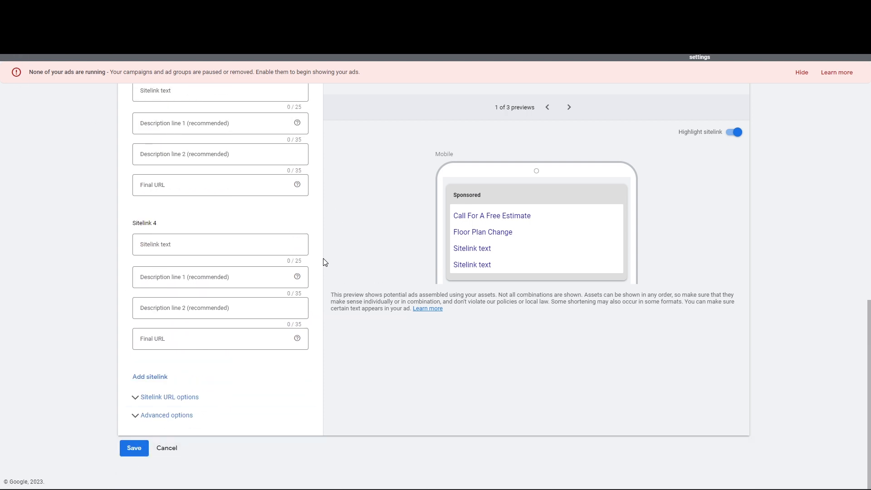
scroll(324, 263, "up", 8)
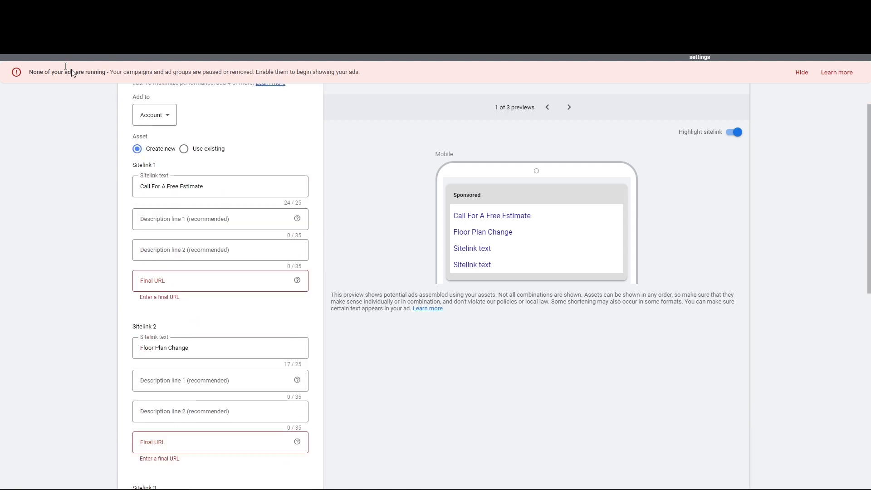
left_click(12, 56)
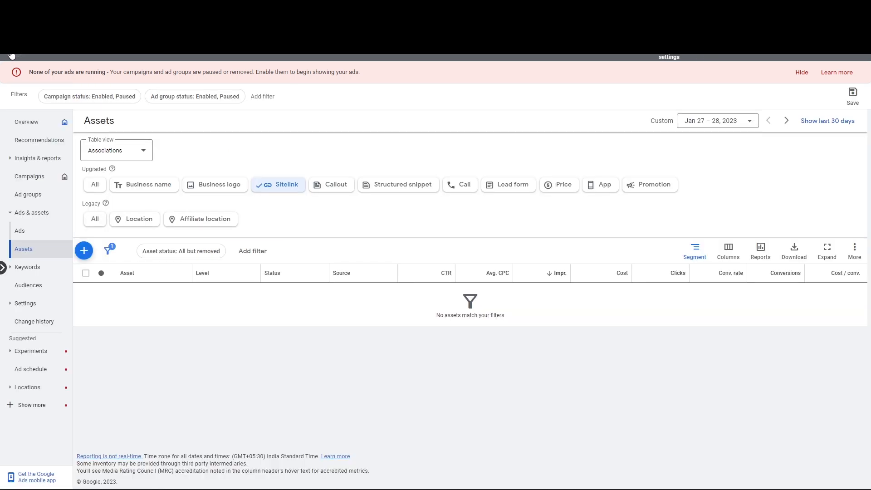
Filter the assets to callouts and open a new account-level callout form
left_click(339, 188)
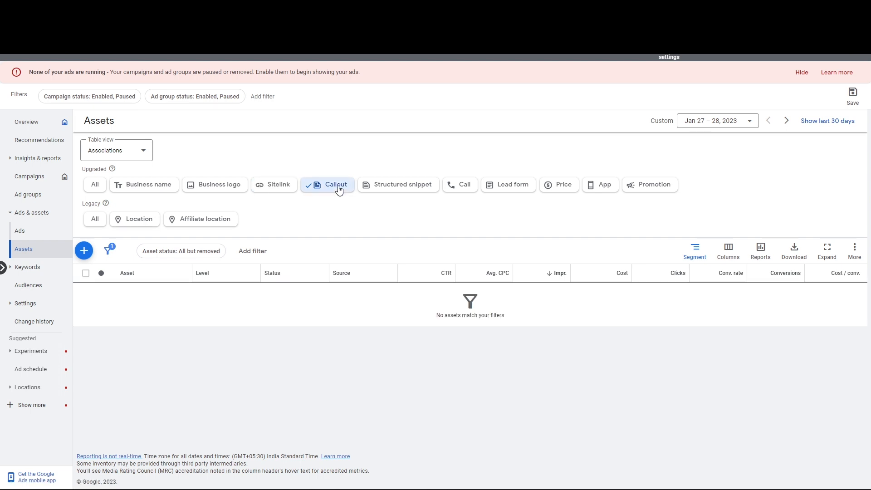
left_click(84, 251)
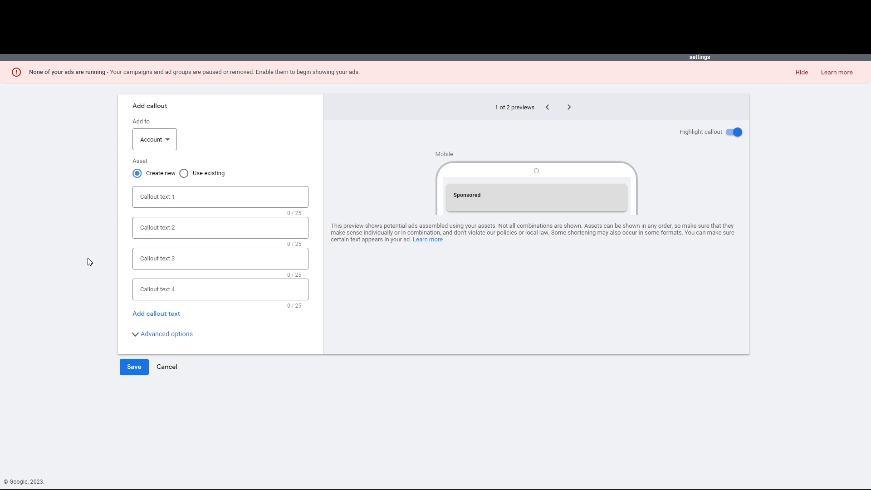
Enter a free-estimate callout as the first callout and 'One Day Remodel' as the second
left_click(146, 197)
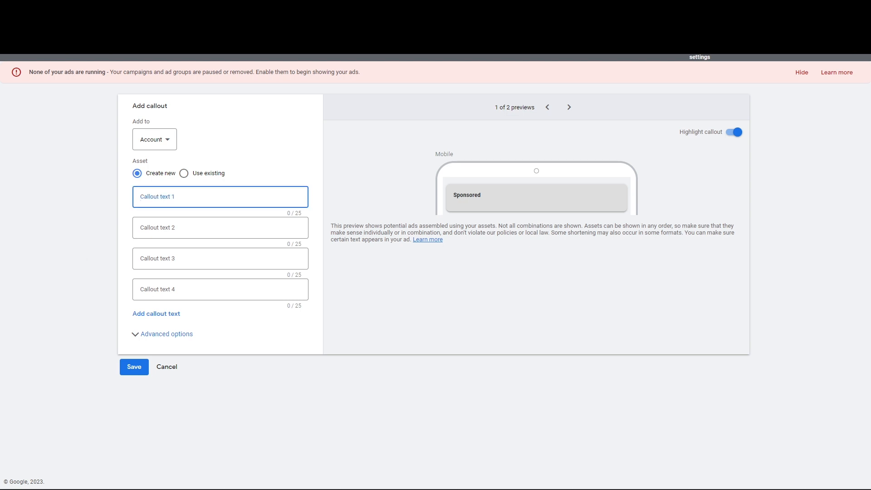
type("Call For A")
type("Free Esstimate")
key("Tab")
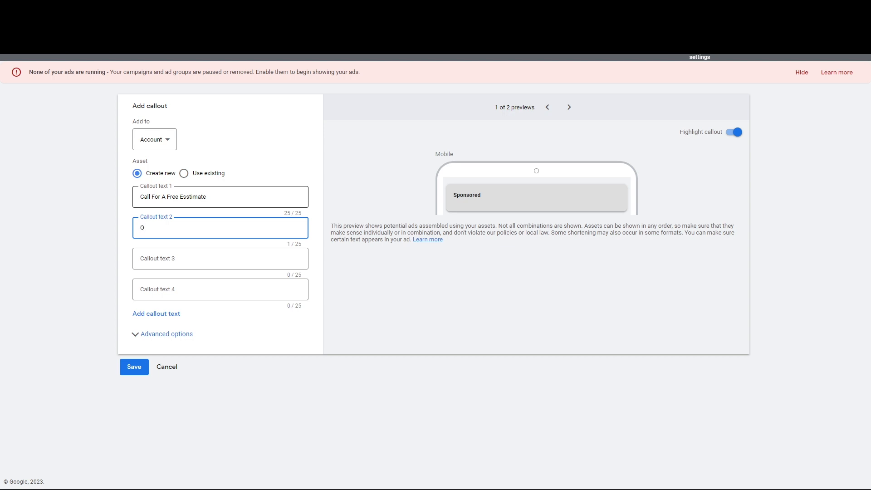
key("BackSpace")
type("One Day Remodel")
Add 'Professional Staff' as the third callout, save all three, and filter to structured snippets
left_click(181, 252)
type("Pro")
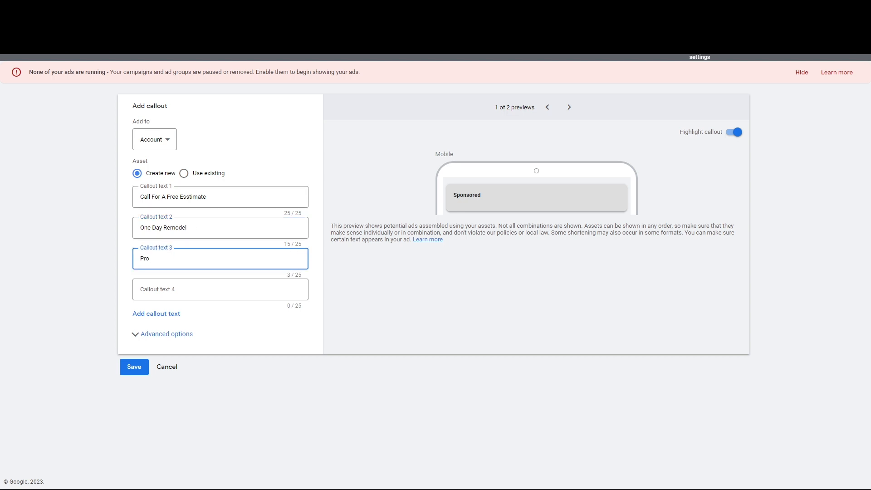
type("fessional Staff!")
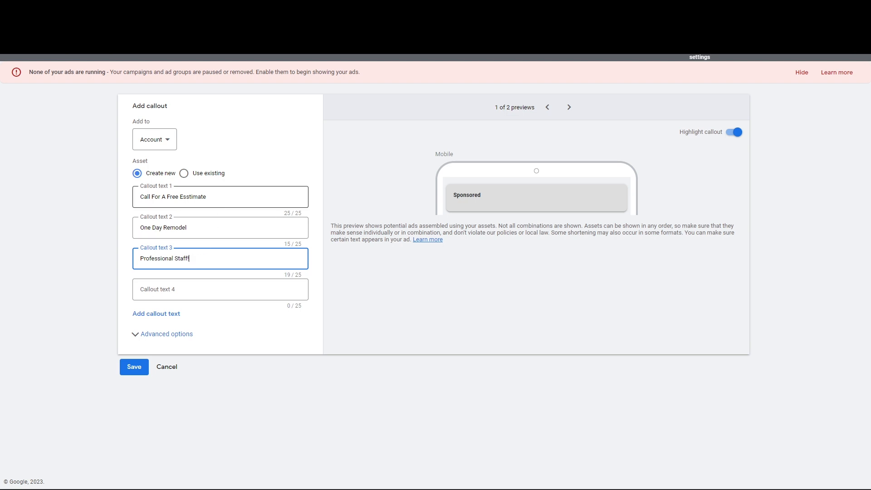
left_click(208, 197)
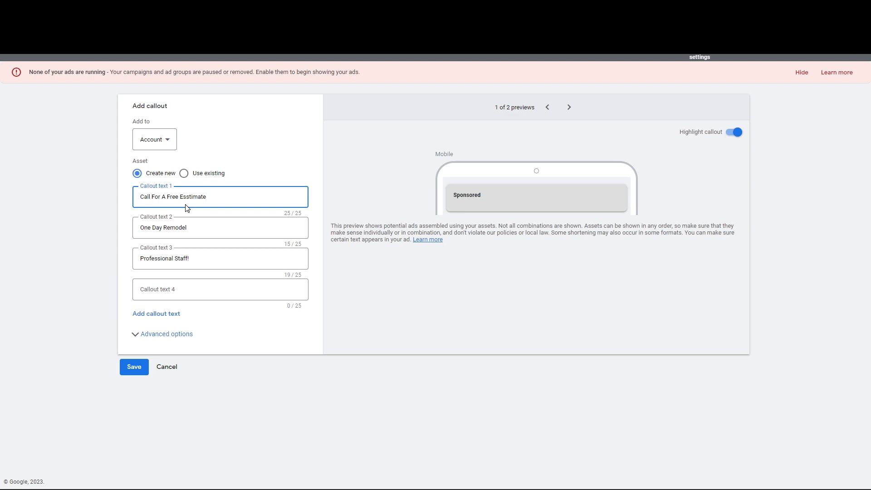
left_click(10, 58)
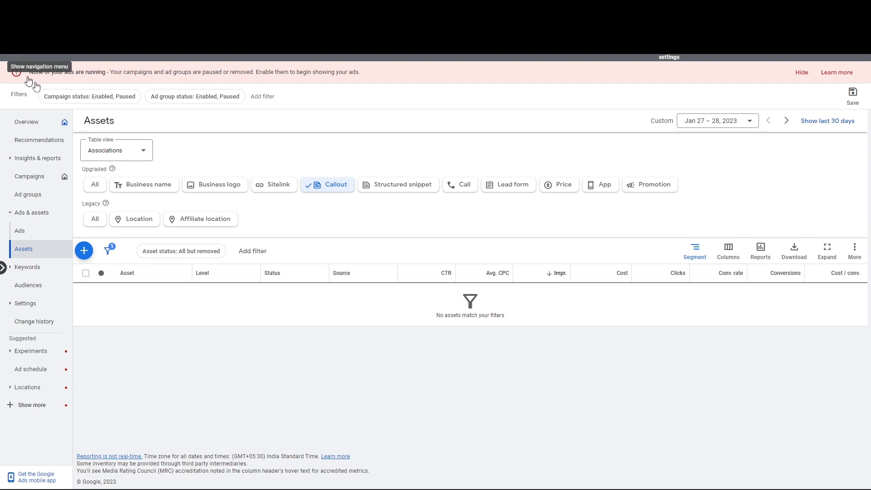
left_click(408, 190)
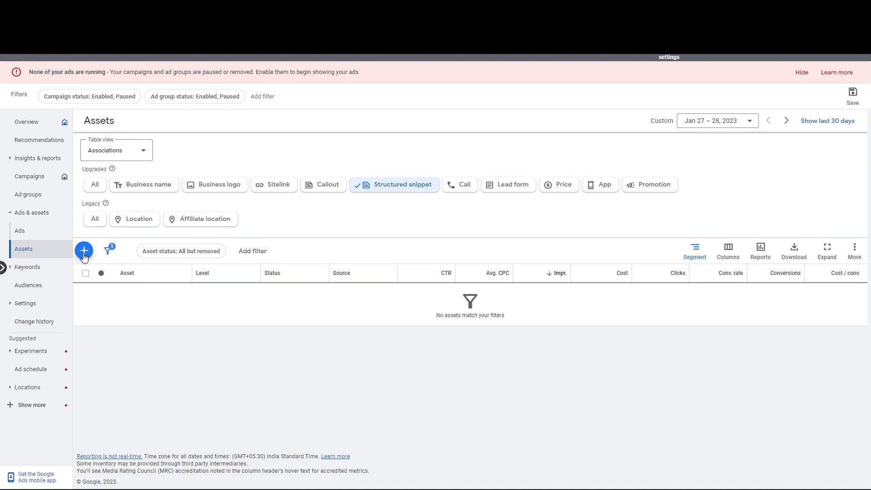
Start a new structured snippet with the header type Types
left_click(84, 250)
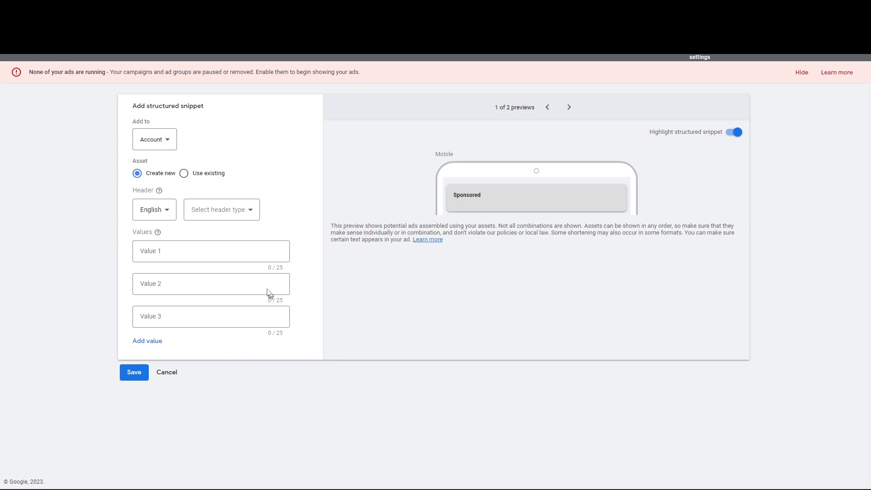
left_click(237, 212)
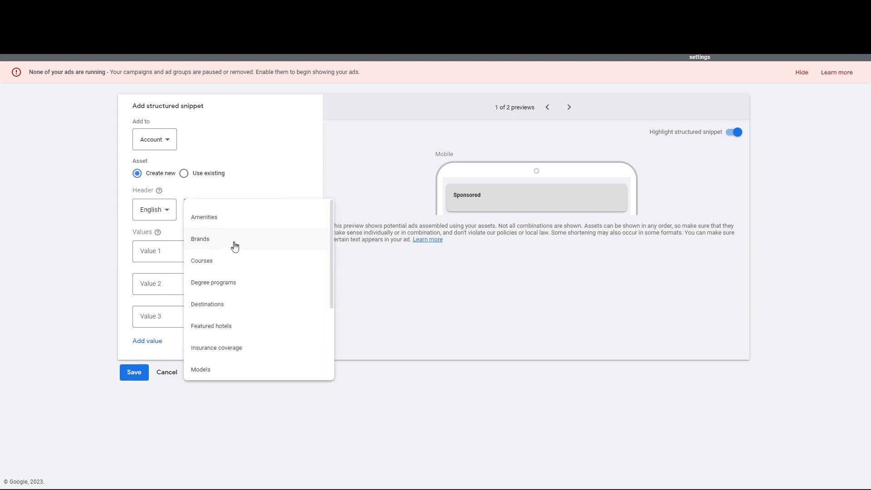
scroll(233, 243, "down", 2)
scroll(230, 250, "down", 2)
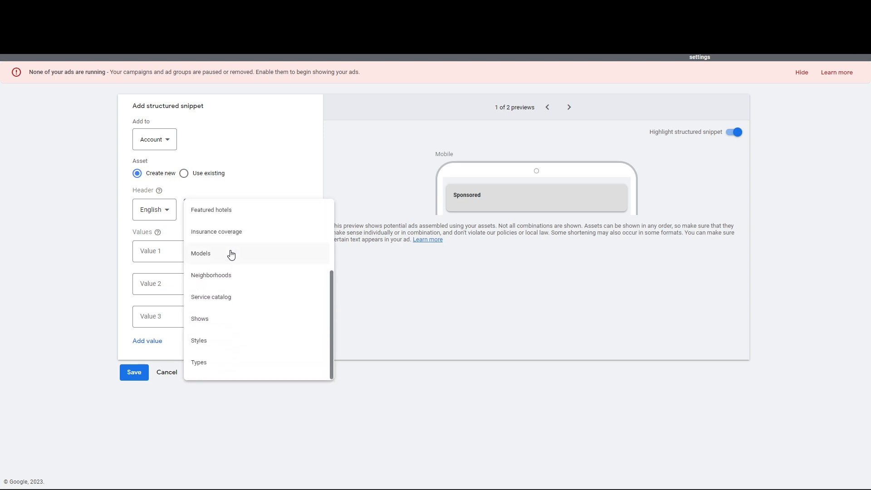
left_click(222, 365)
Fill the snippet values Bathroom Sinks, Floor Plan Change and Bathroom Addition, then save
left_click(179, 255)
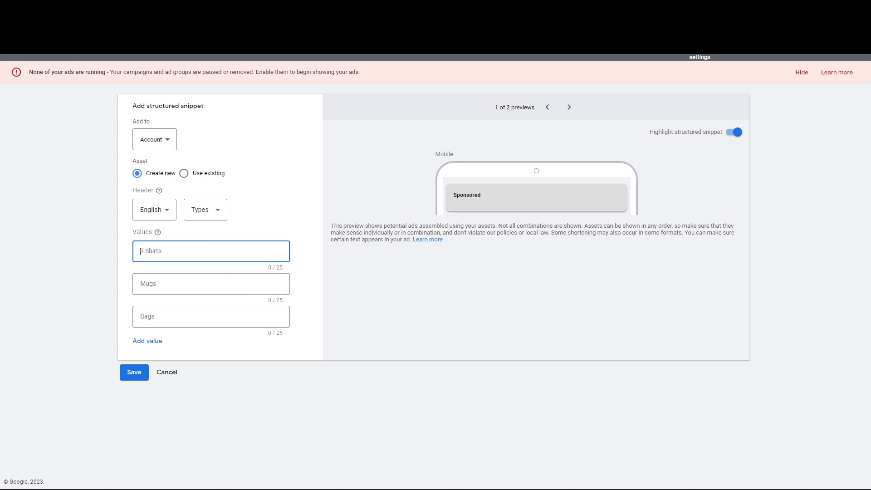
type("Bathroom Sinks")
left_click(180, 284)
type("Floor")
type(" P")
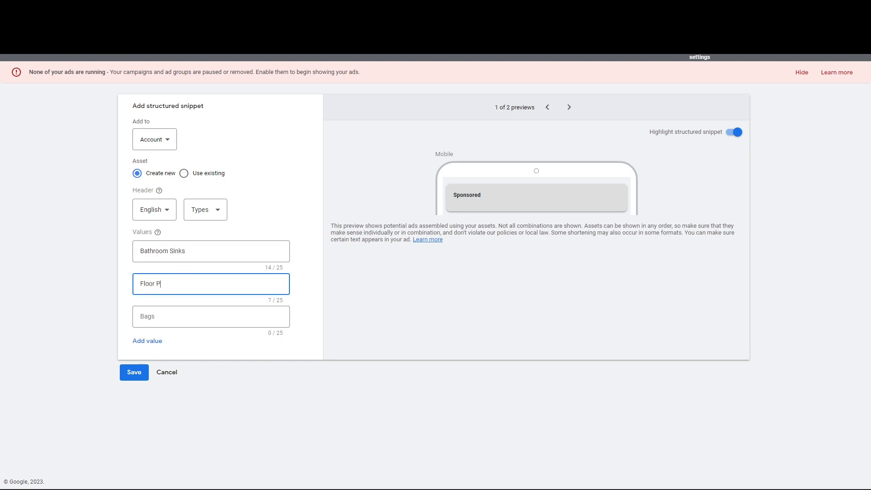
type("lan Change")
left_click(181, 314)
type("Bathrrom")
key("BackSpace")
type("oom")
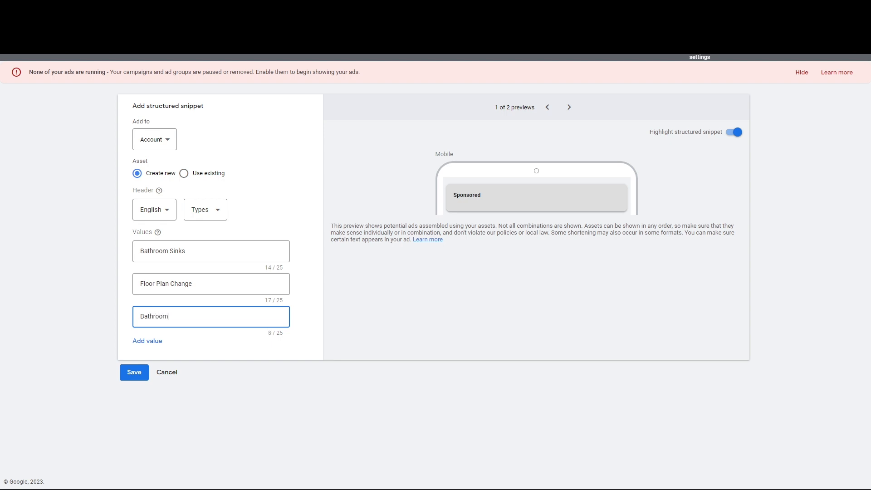
type(" Addition")
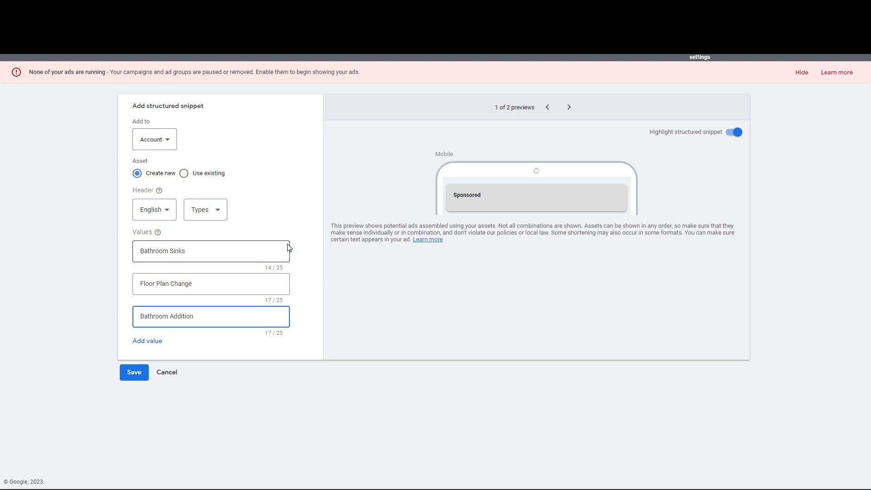
left_click(376, 214)
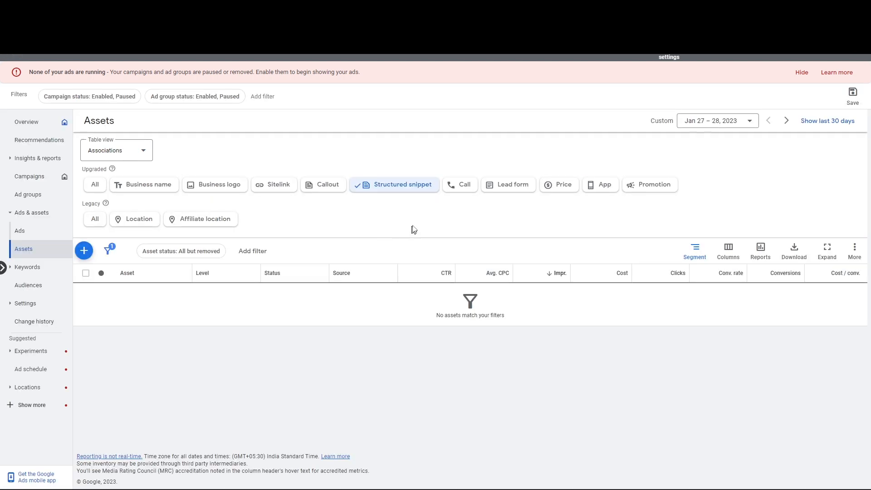
Create and save an account-level call asset with the business's United States phone number
left_click(458, 191)
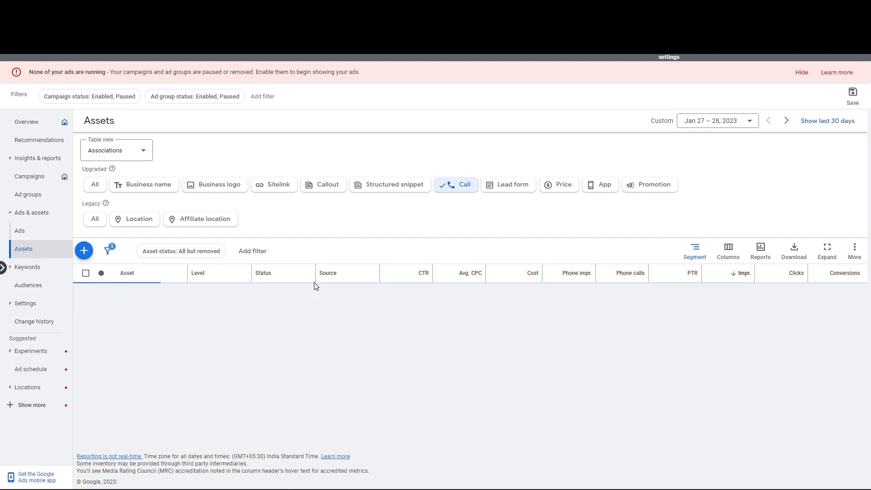
left_click(84, 251)
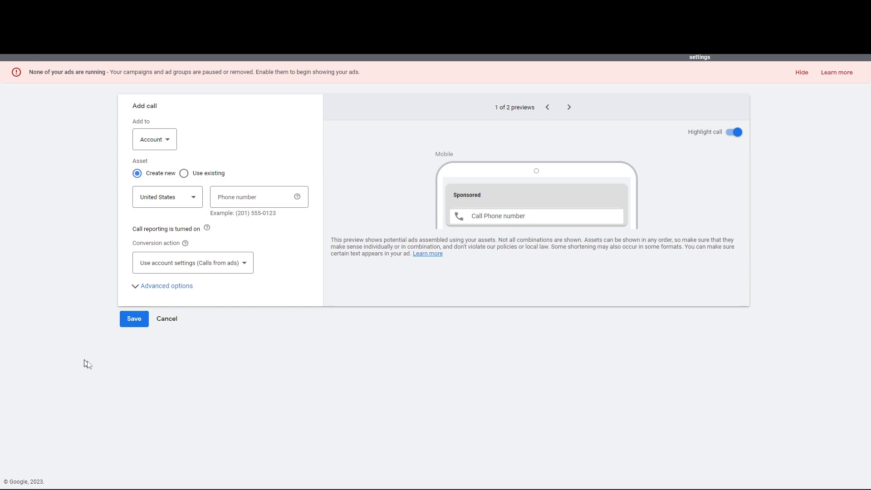
left_click(252, 197)
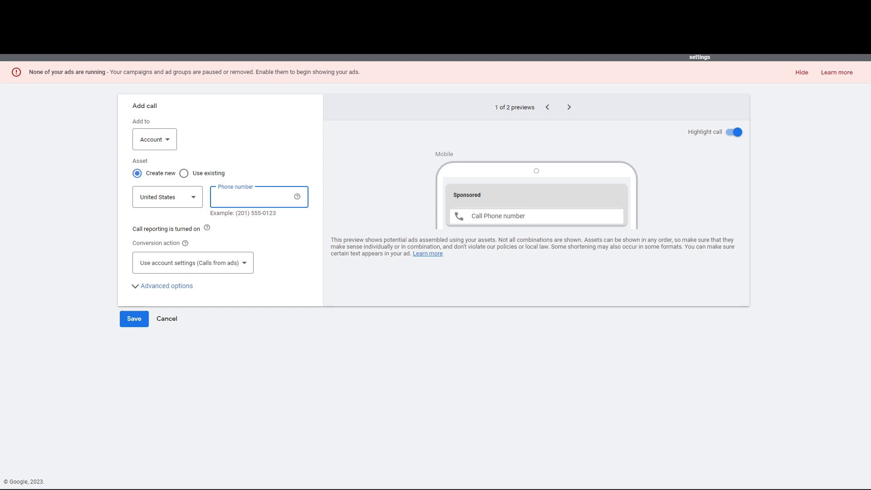
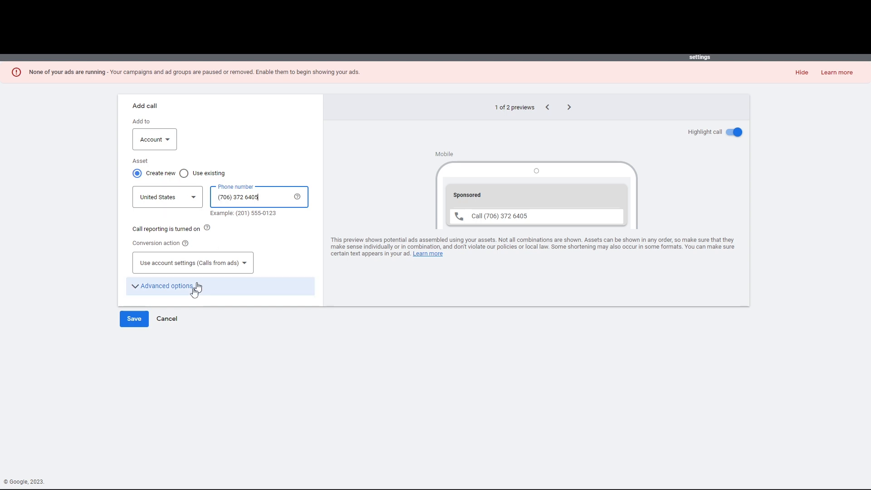
left_click(136, 323)
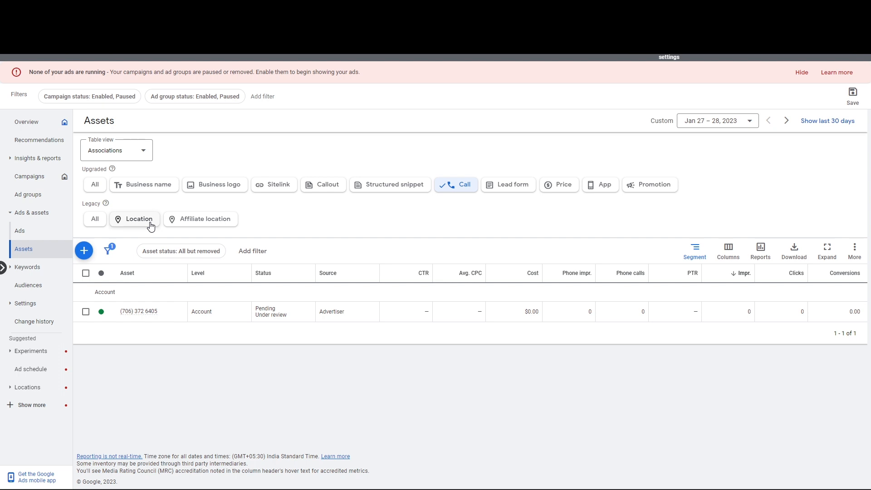
Start adding a location asset by requesting access to another Business Profile Manager account
left_click(151, 222)
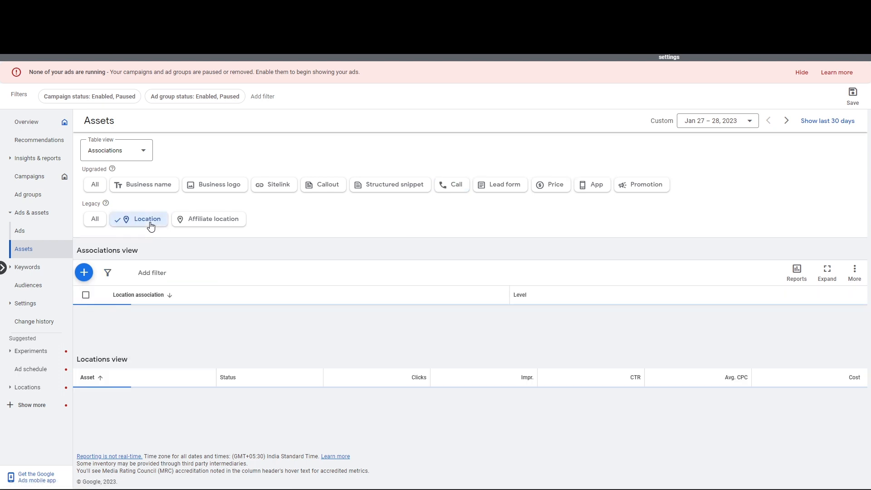
left_click(85, 273)
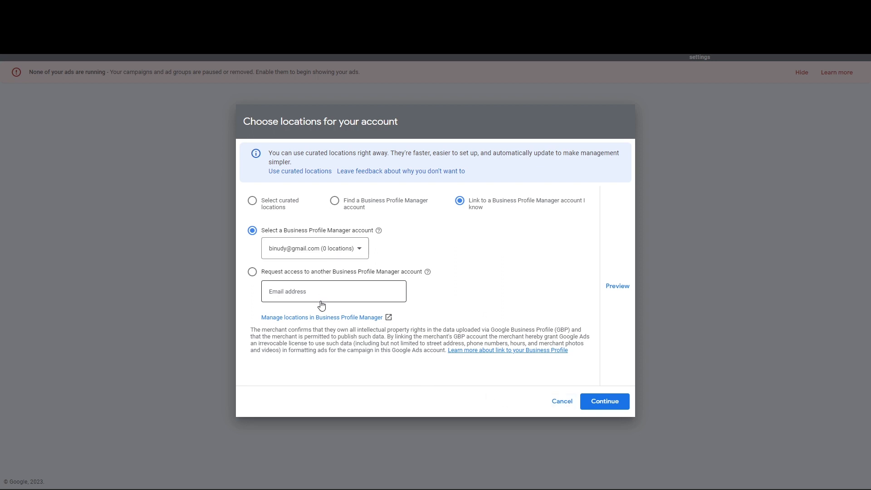
left_click(278, 274)
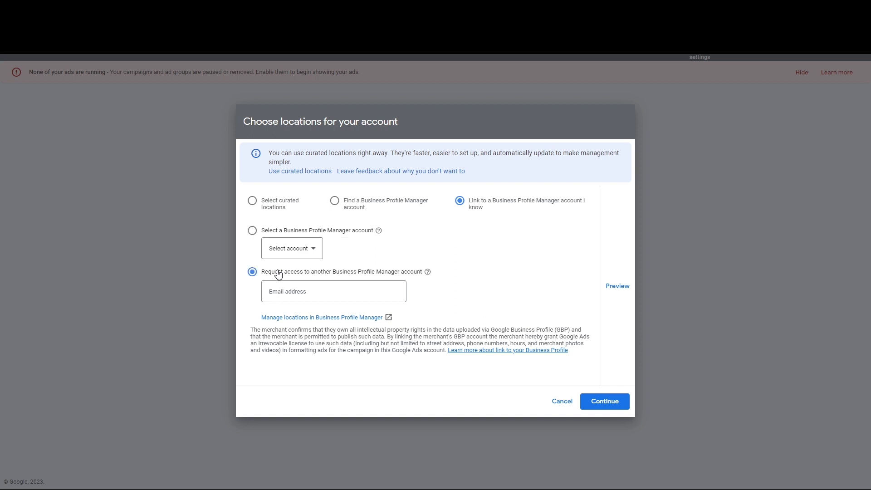
left_click(293, 291)
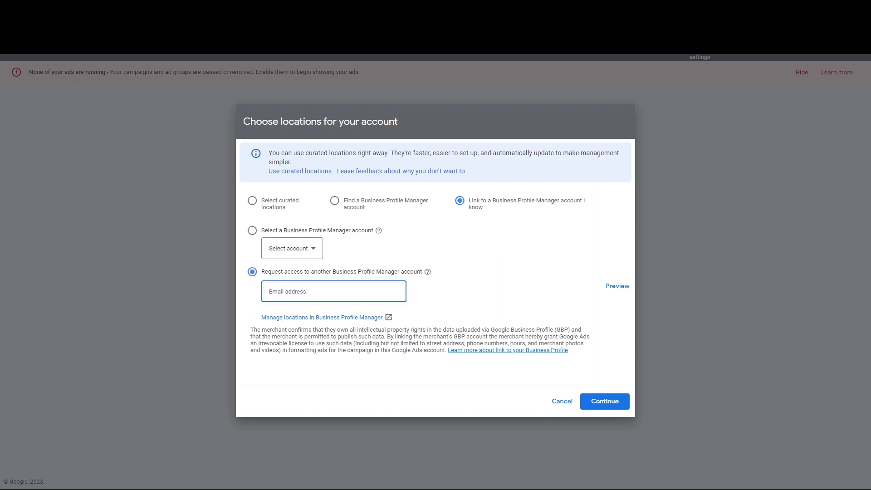